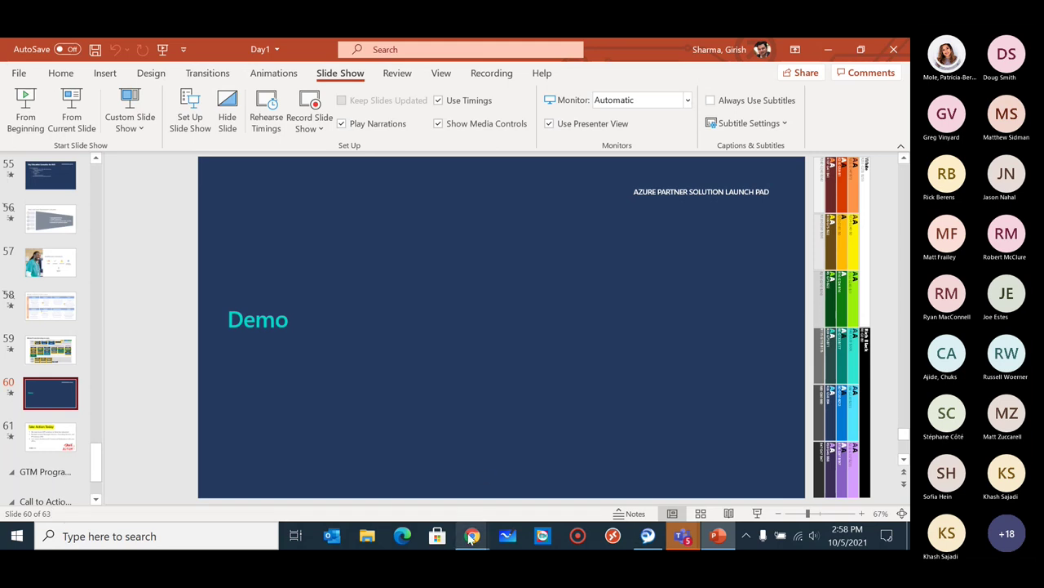
In the Azure portal window, go to Azure Virtual Desktop > Host pools from the portal menu.
mouse_move(472, 537)
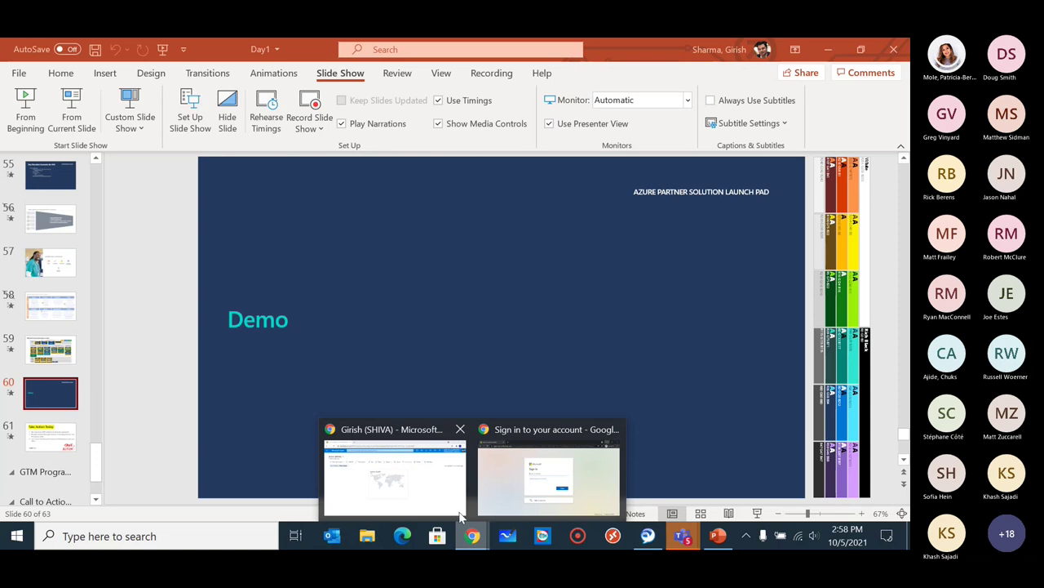
click(455, 499)
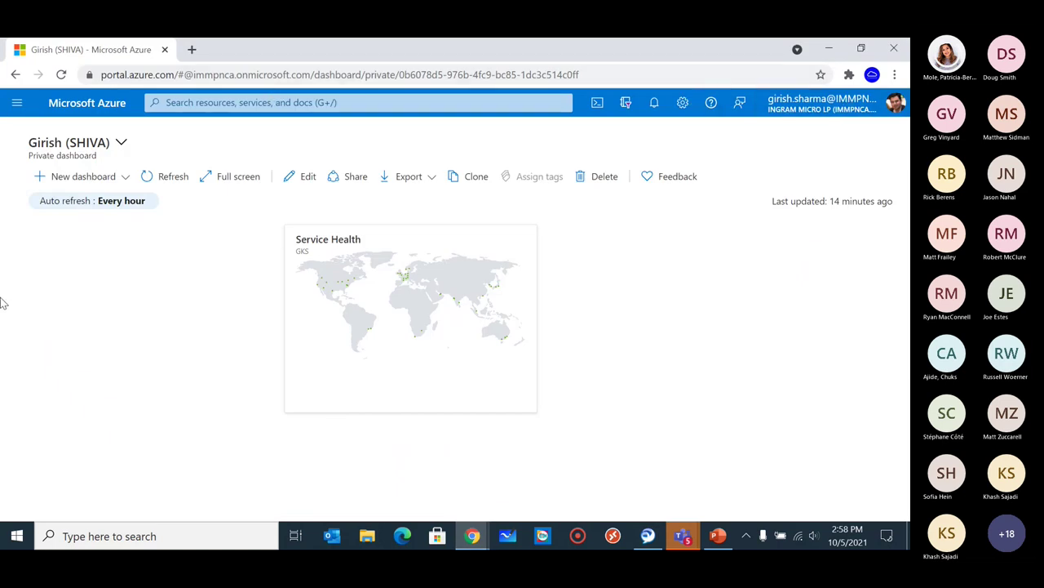
click(219, 102)
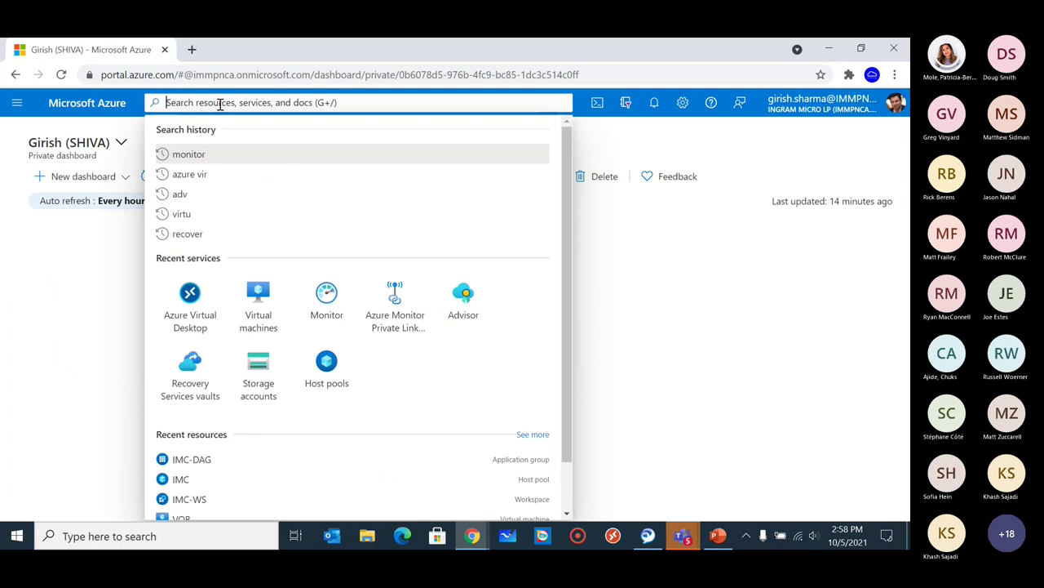
text(azure)
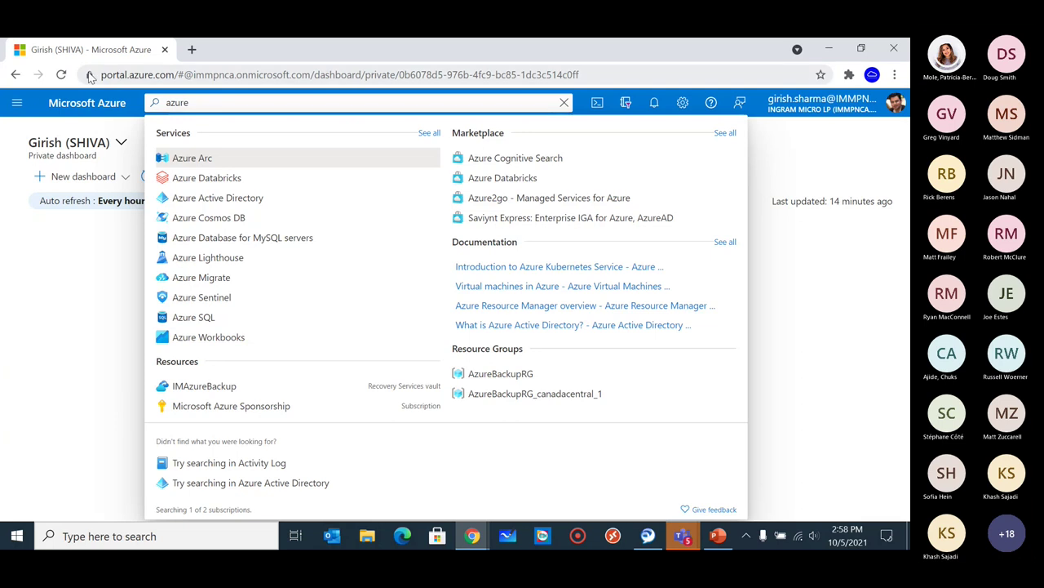
click(18, 104)
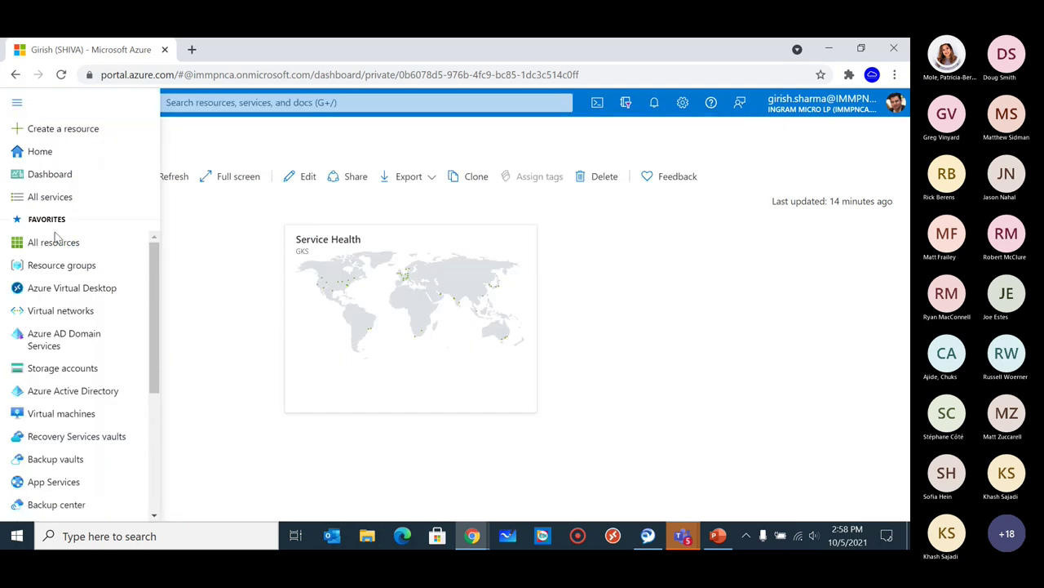
click(62, 290)
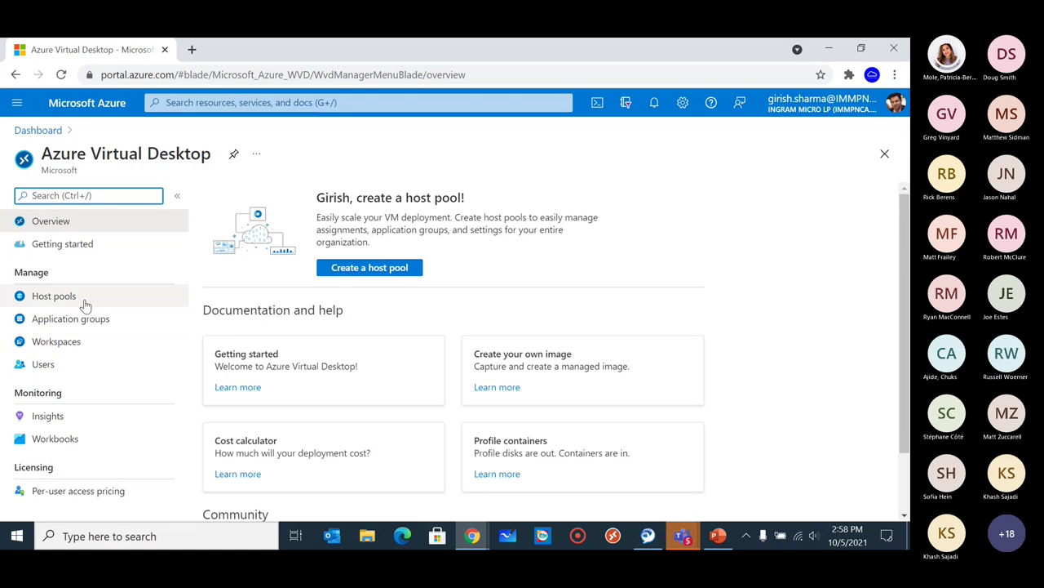
click(85, 302)
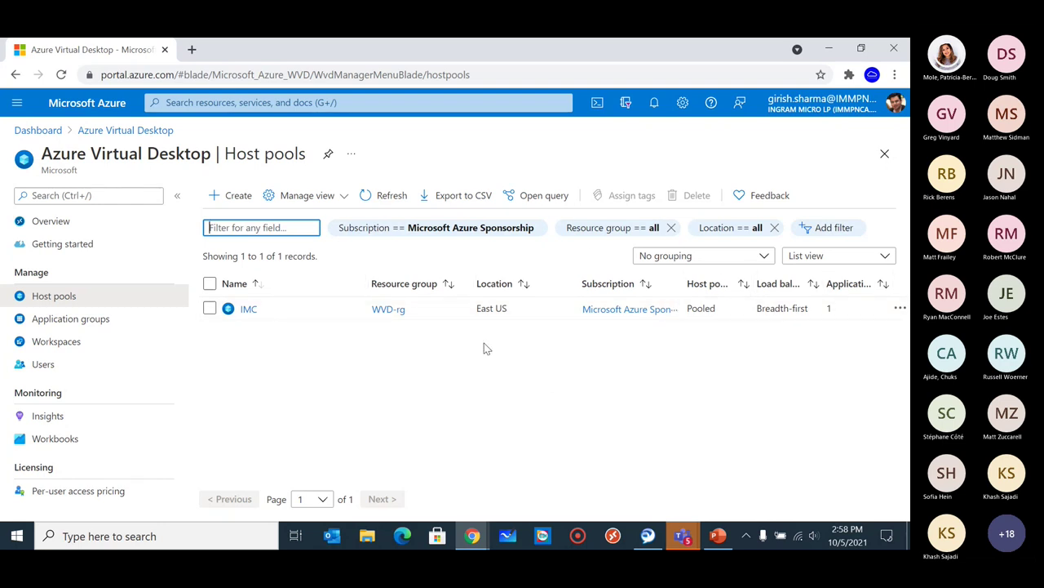
Open the IMC host pool and review its two session hosts.
click(249, 309)
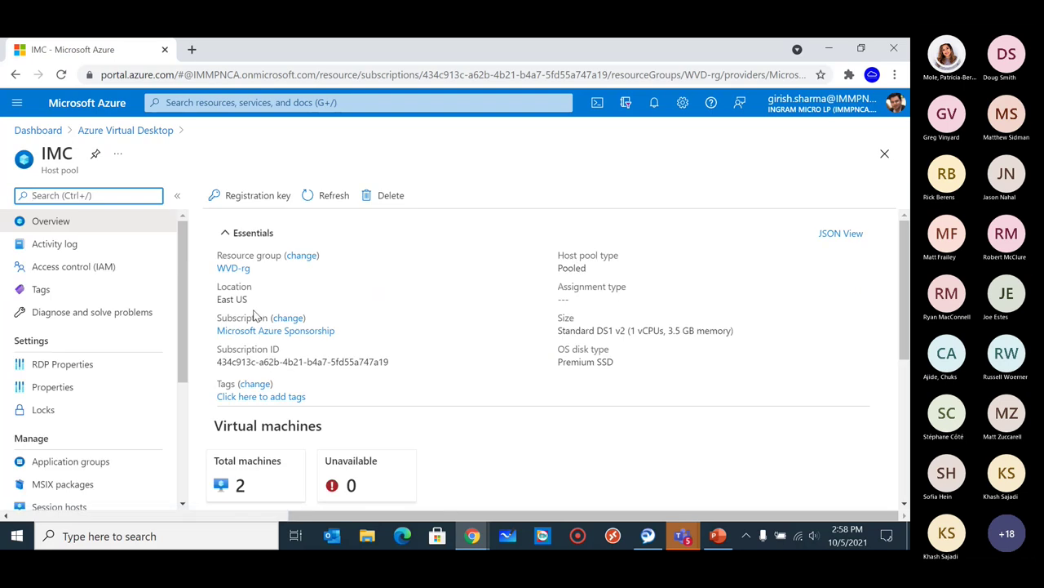
scroll(245, 322, down, 2)
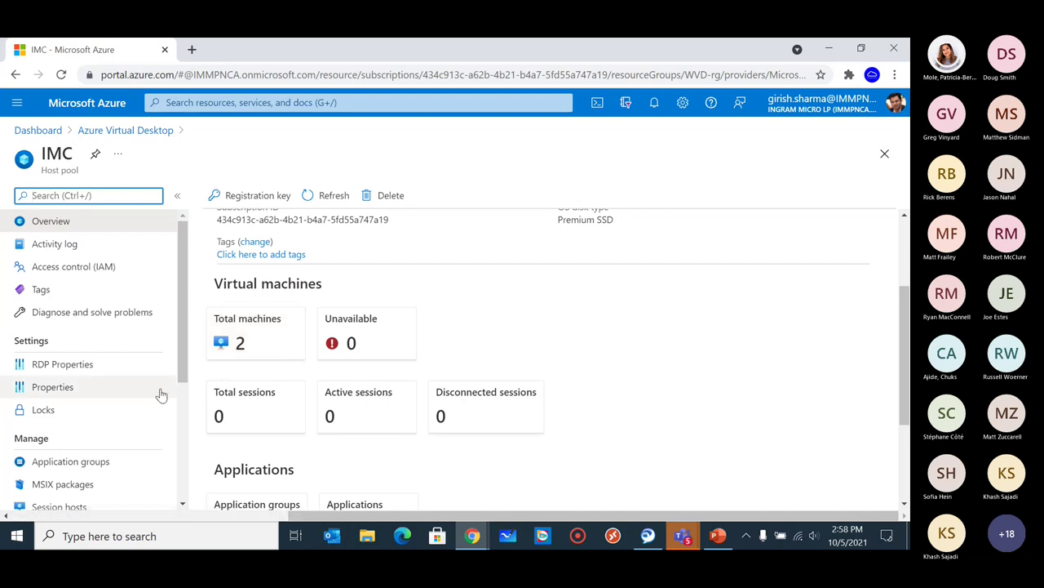
scroll(236, 359, up, 3)
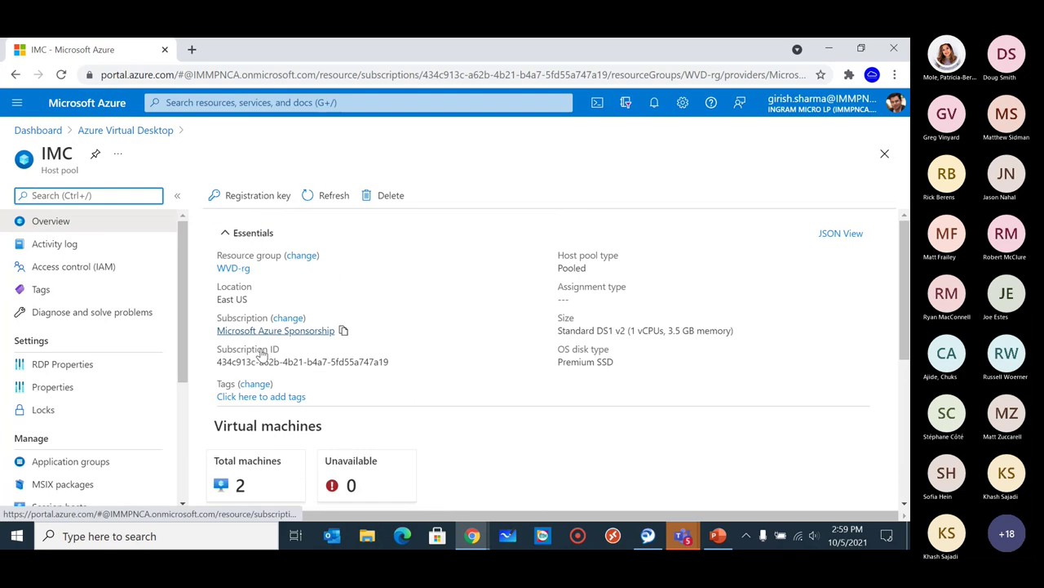
scroll(253, 420, down, 1)
click(256, 423)
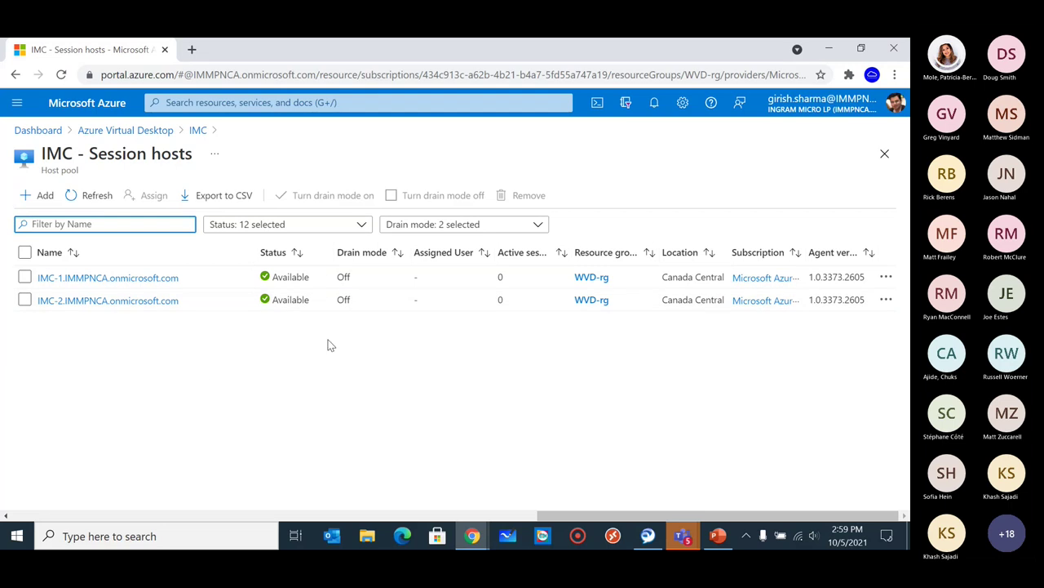
click(199, 131)
Open the IMC-DAG desktop application group from IMC's application groups.
scroll(156, 378, down, 1)
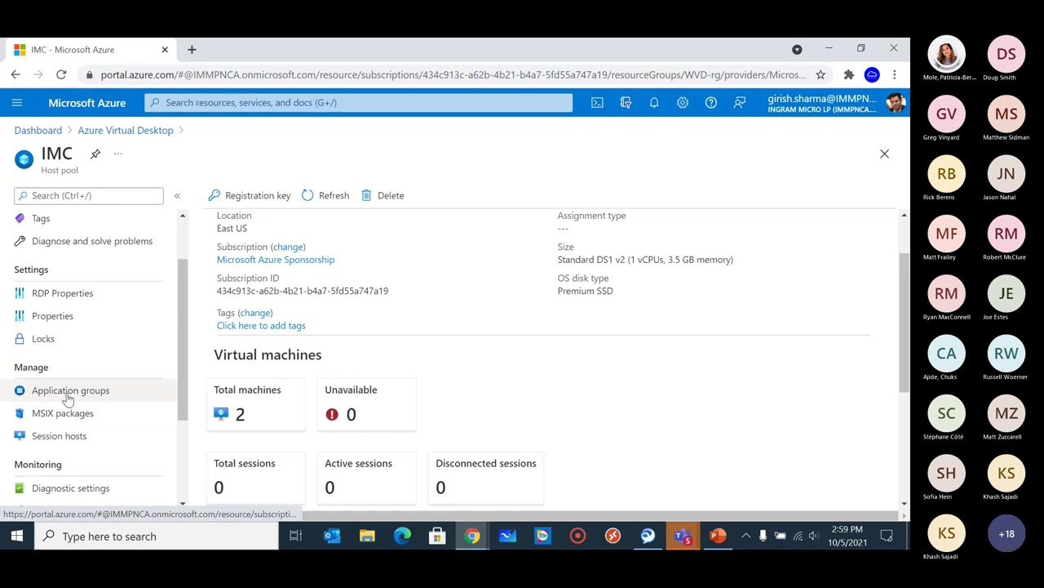
click(70, 391)
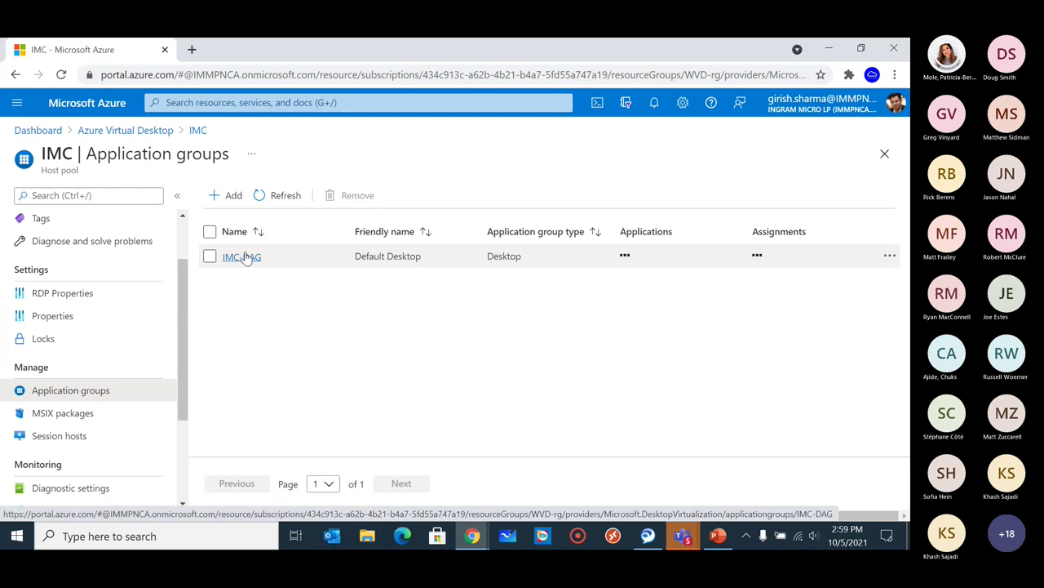
click(245, 257)
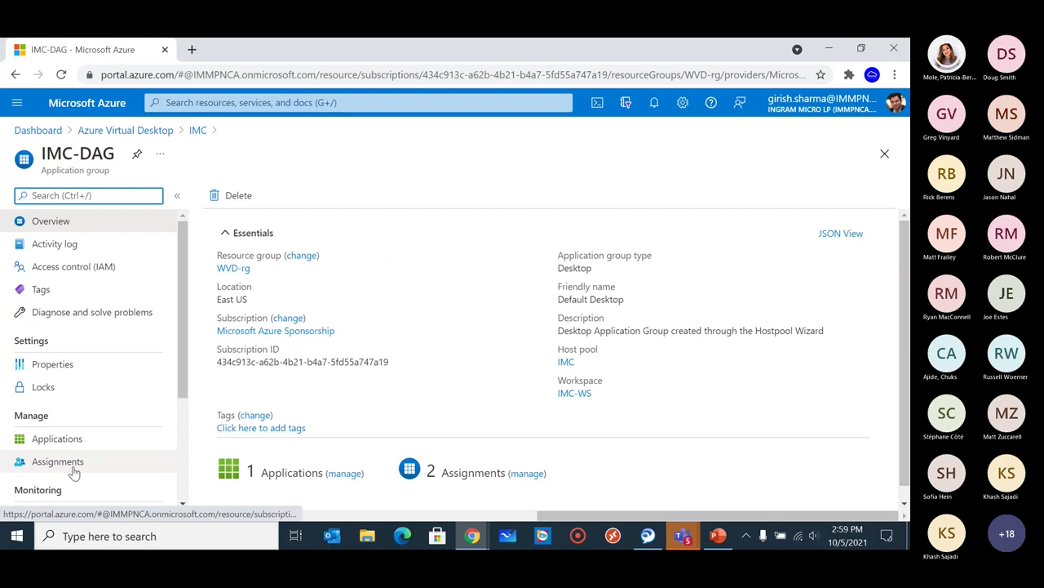
Review IMC-DAG's two assigned test users in Assignments and the Add user picker, adding nobody.
click(58, 461)
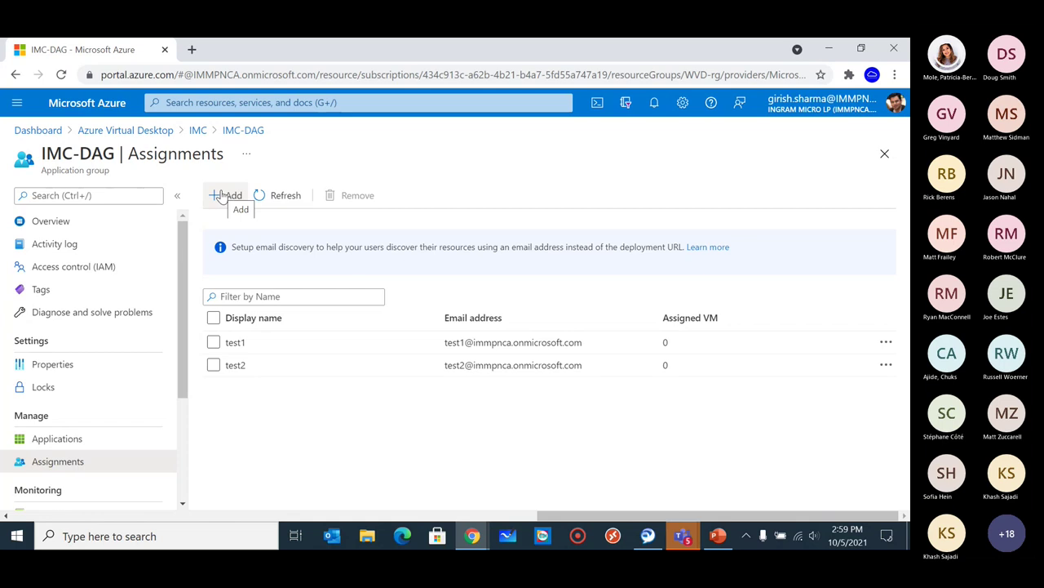
click(220, 196)
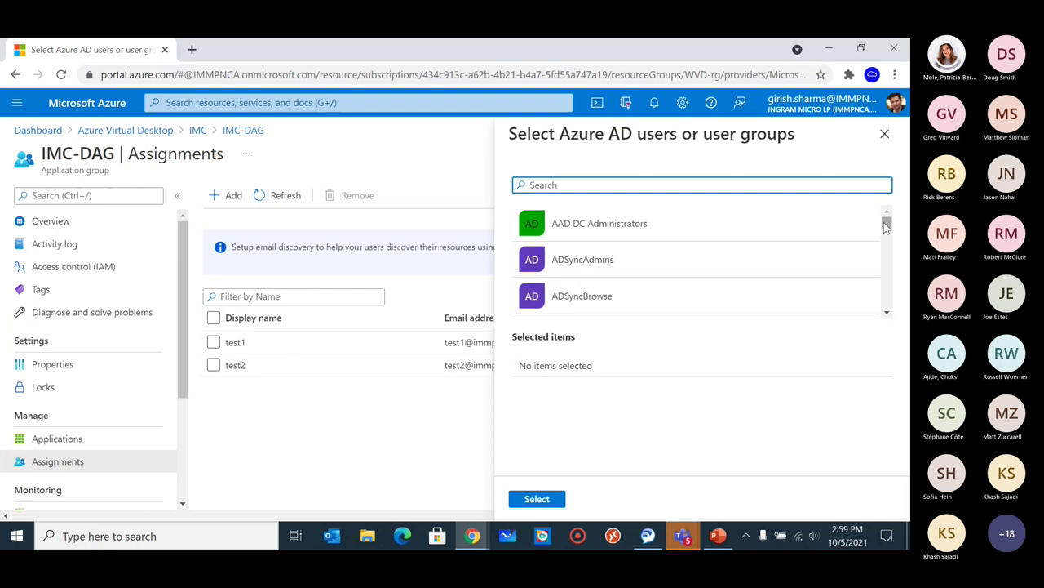
drag(886, 227, 829, 237)
click(213, 365)
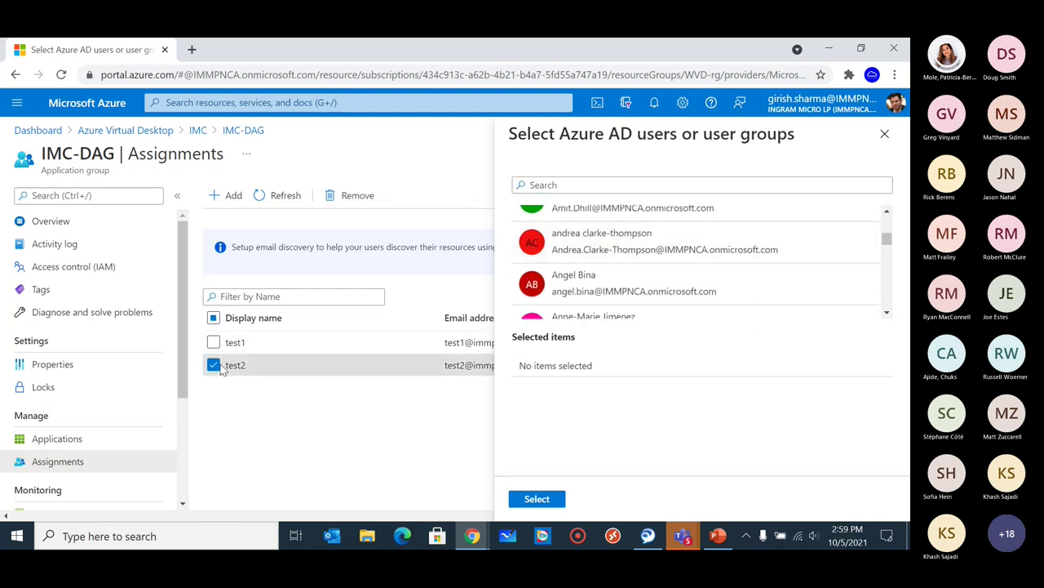
click(887, 142)
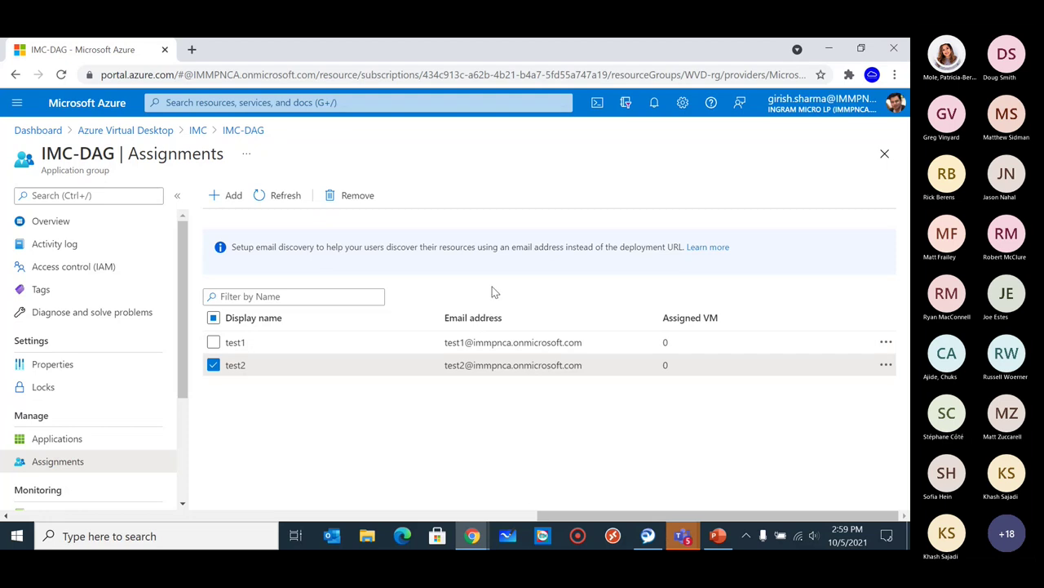
click(474, 535)
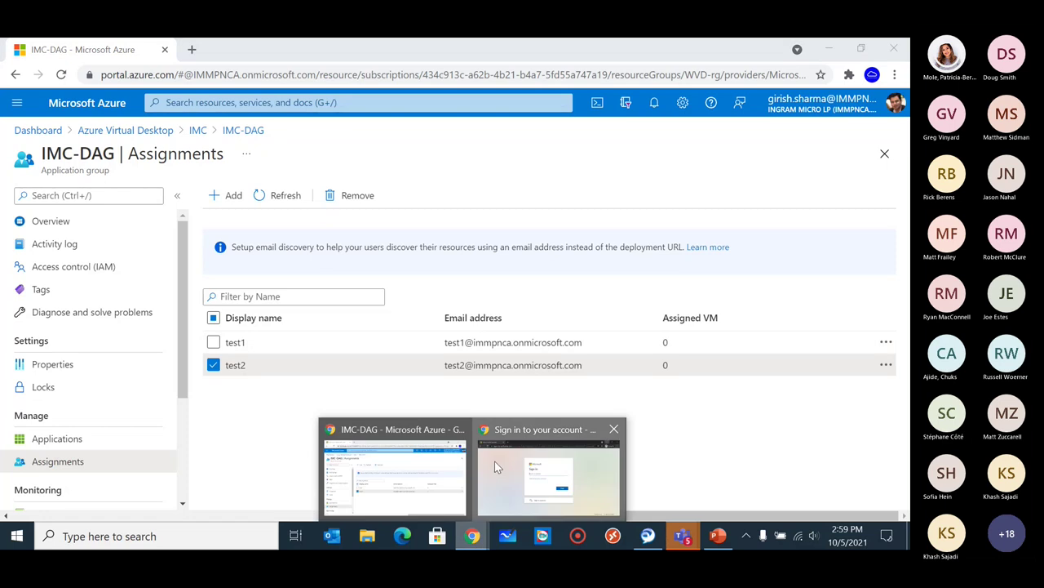
In the incognito window, sign in with the test user's e-mail and password, choosing to stay signed in.
click(496, 470)
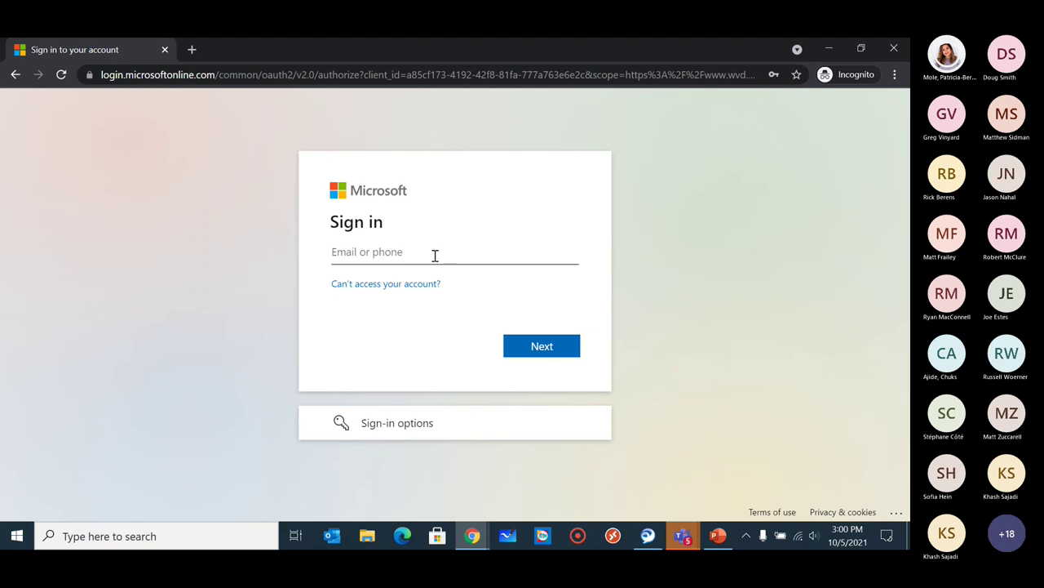
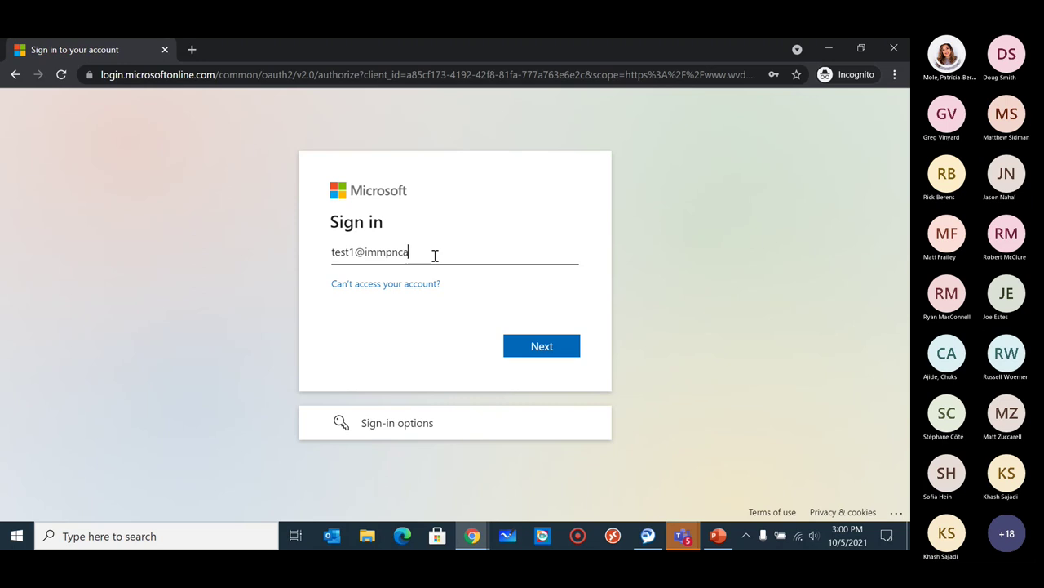
key(Return)
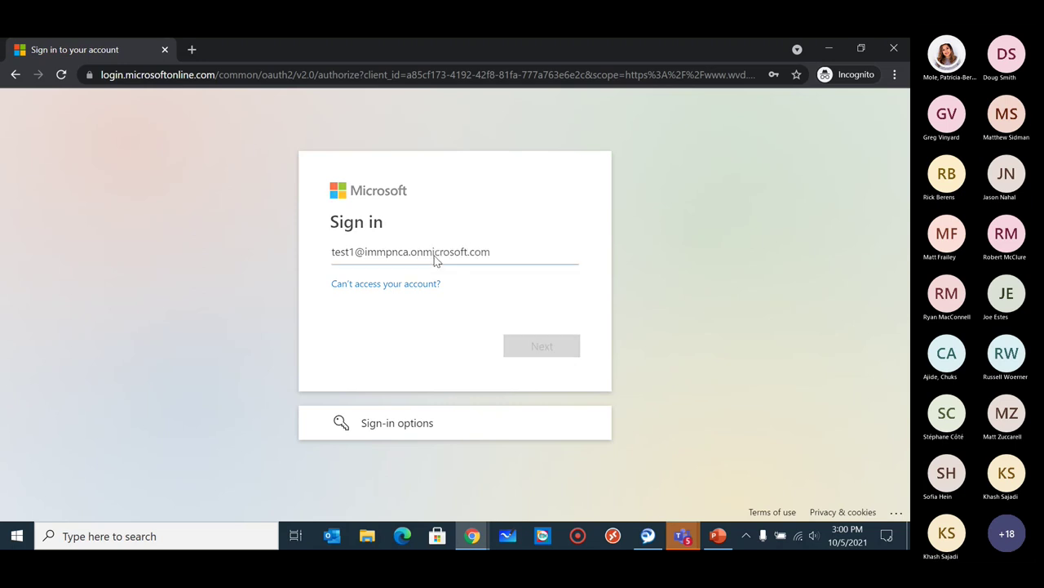
text(••••)
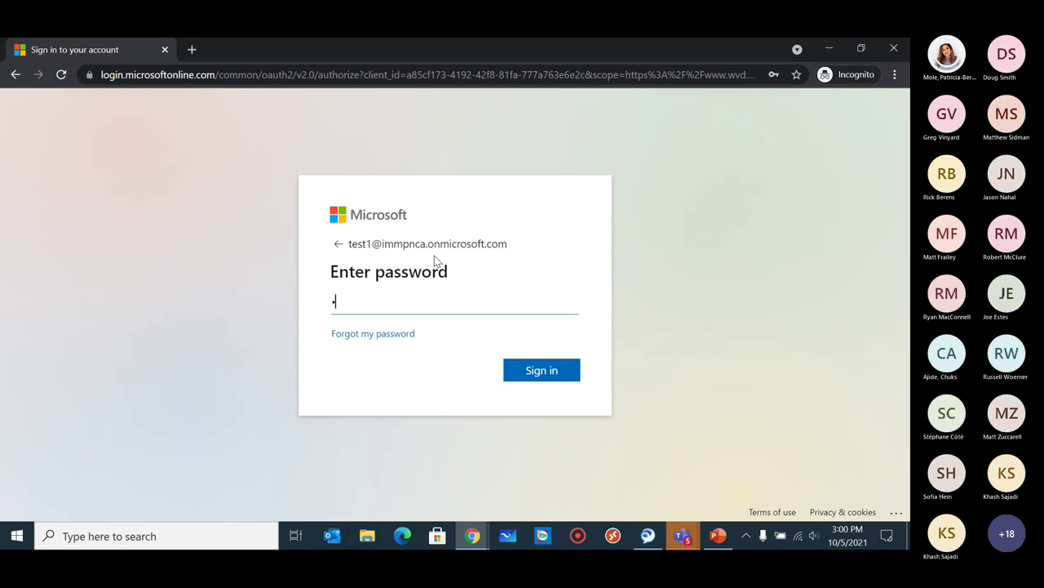
text(•••••••)
key(Return)
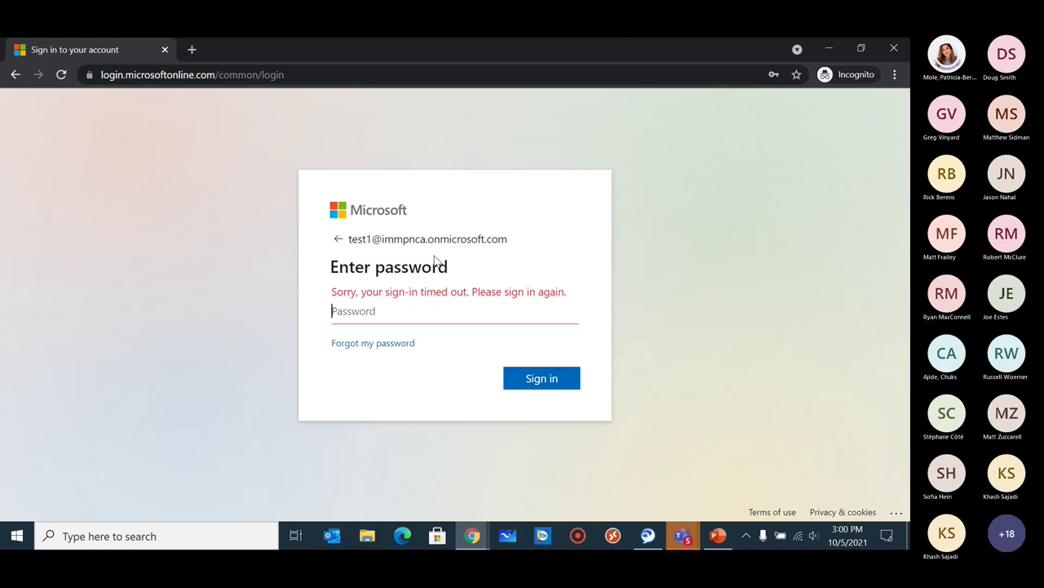
text(••••••••••)
key(Return)
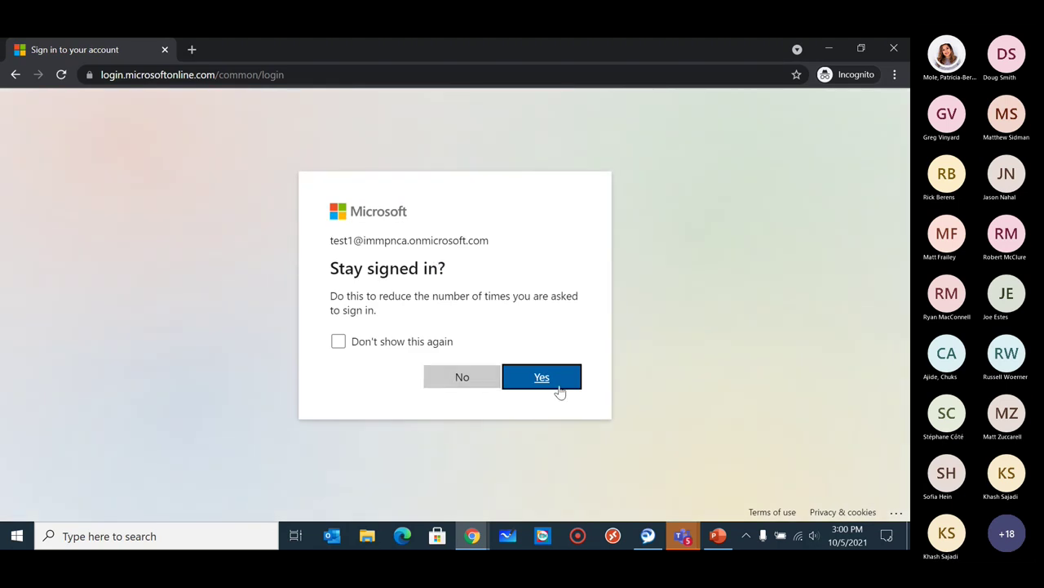
click(559, 392)
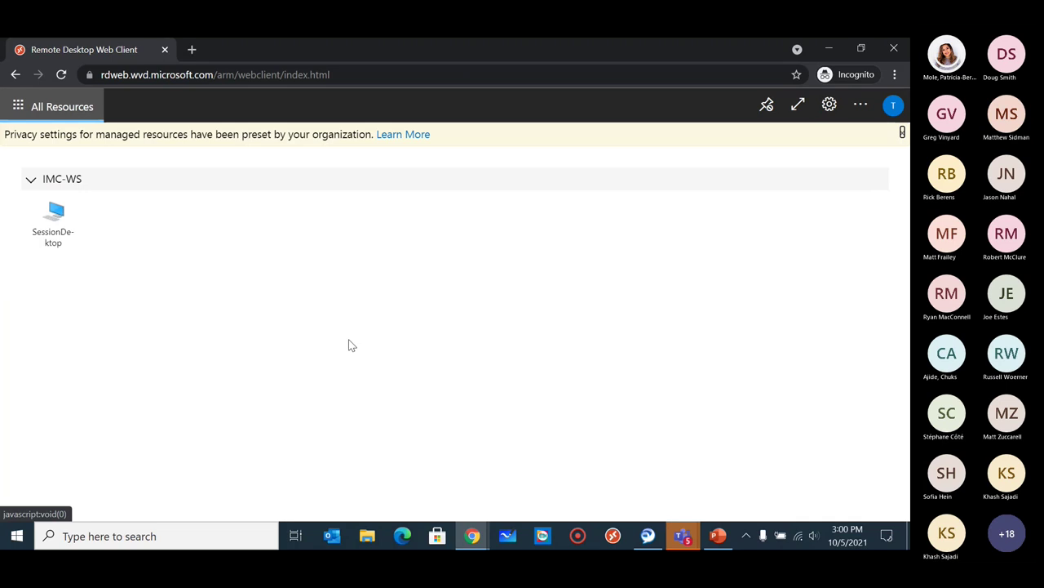
Launch SessionDesktop, allow local resource access, and submit the account password to connect.
click(60, 232)
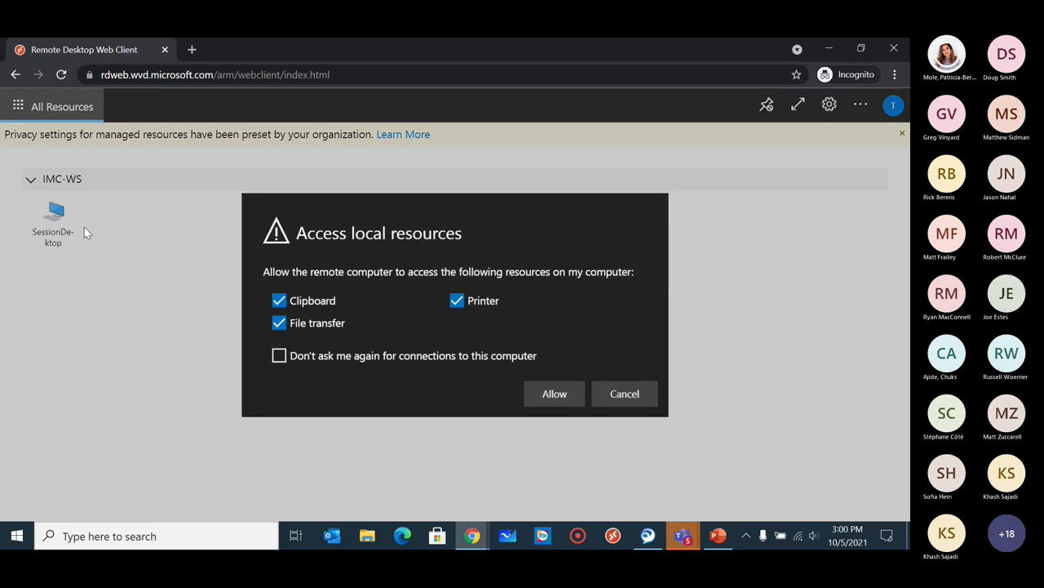
click(559, 400)
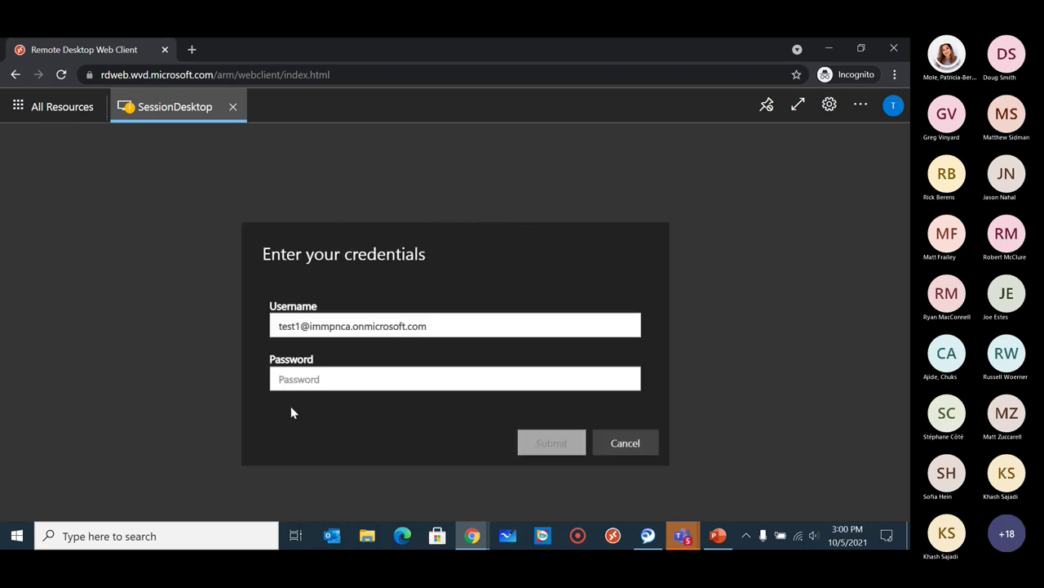
text(P)
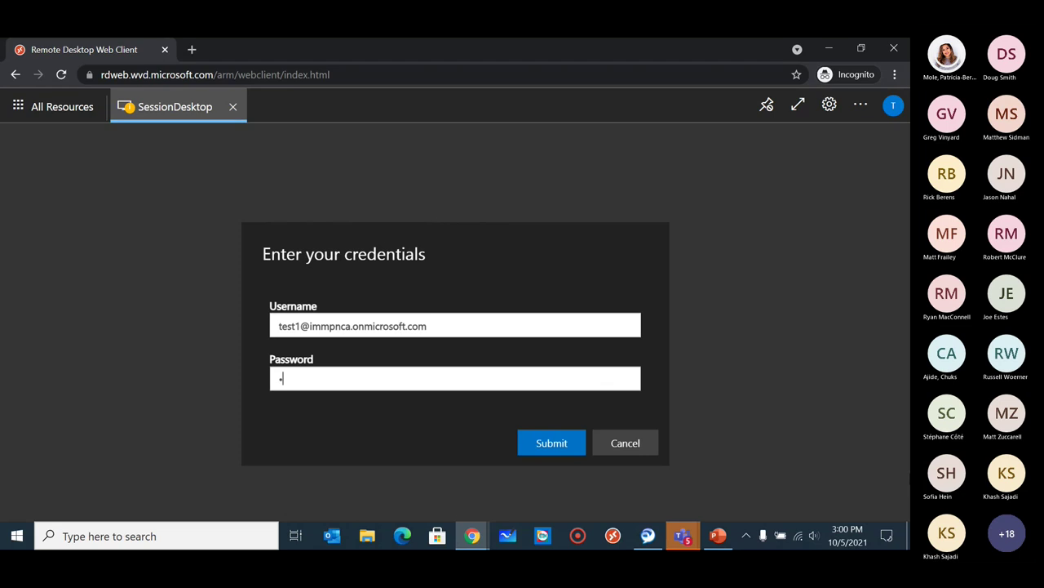
text(assword123)
key(Return)
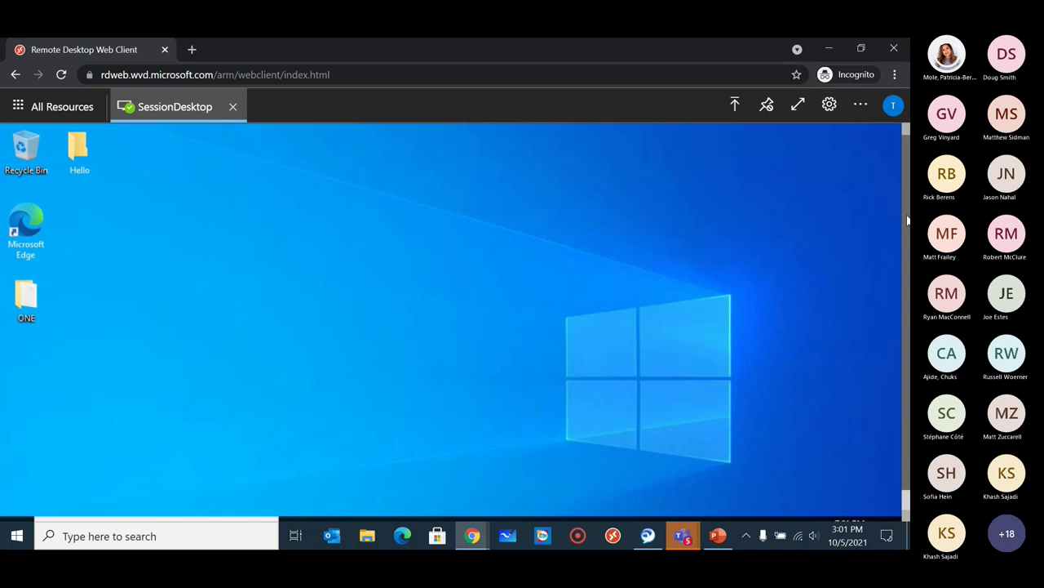
Return to PowerPoint and start the slide show from slide 61, Take Action Today.
scroll(903, 242, down, 1)
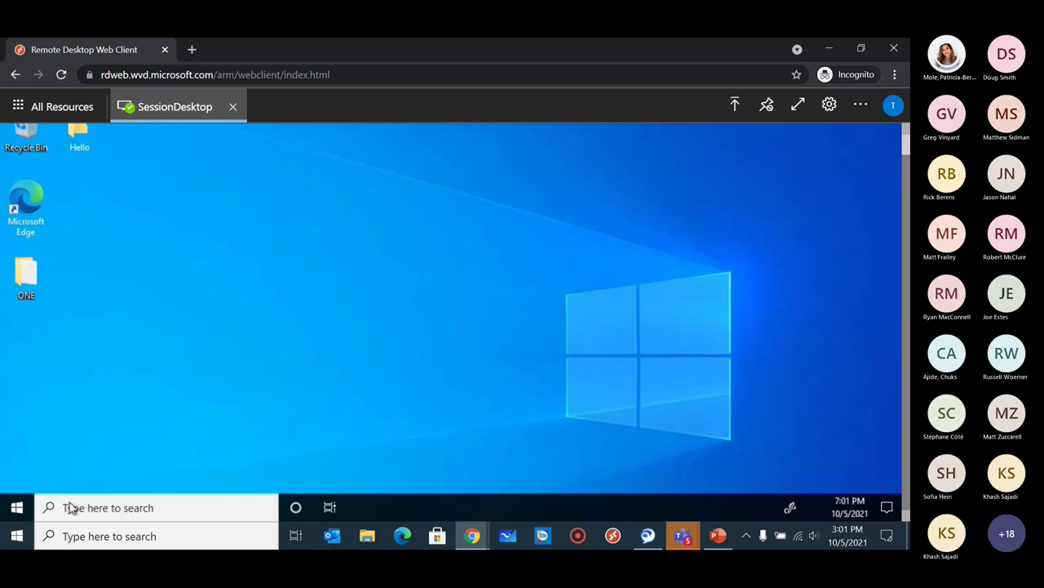
scroll(904, 300, up, 1)
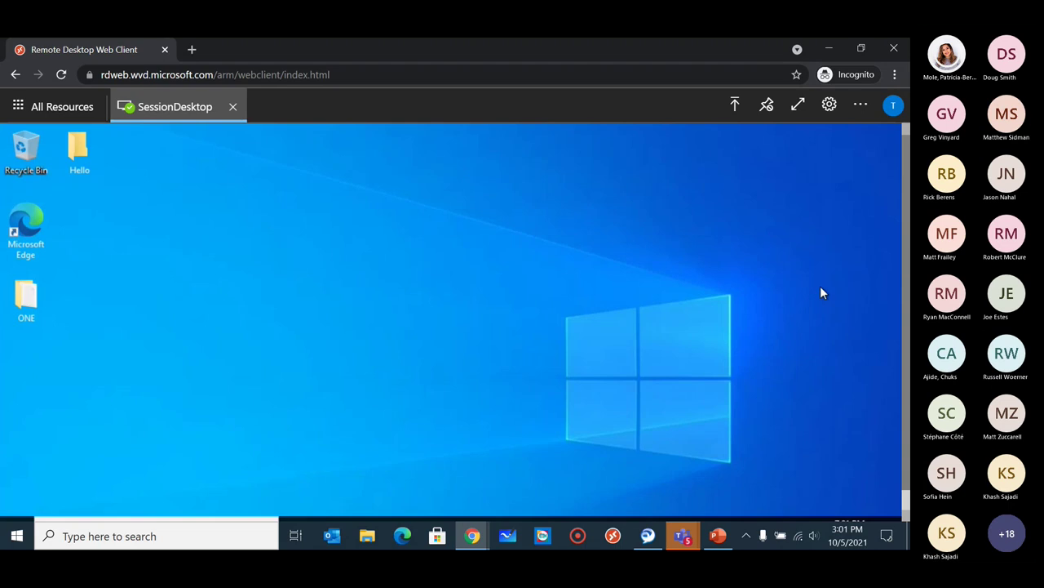
scroll(902, 313, down, 1)
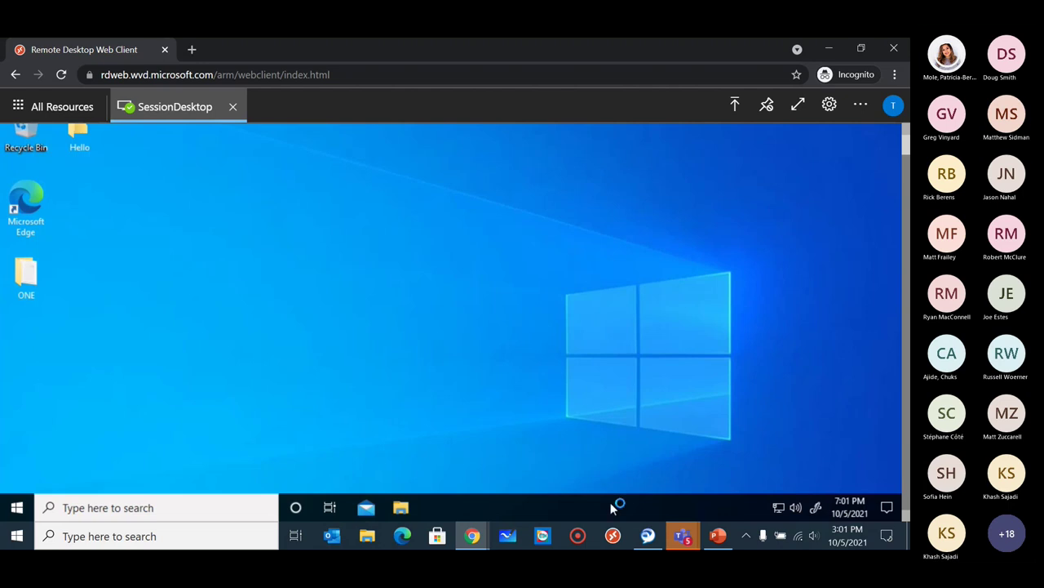
click(716, 537)
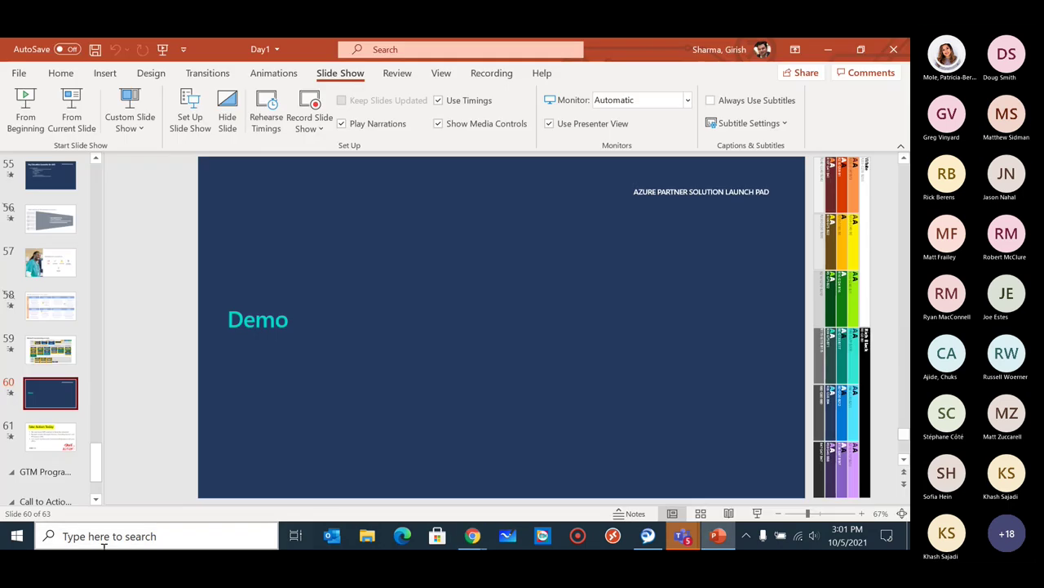
click(42, 431)
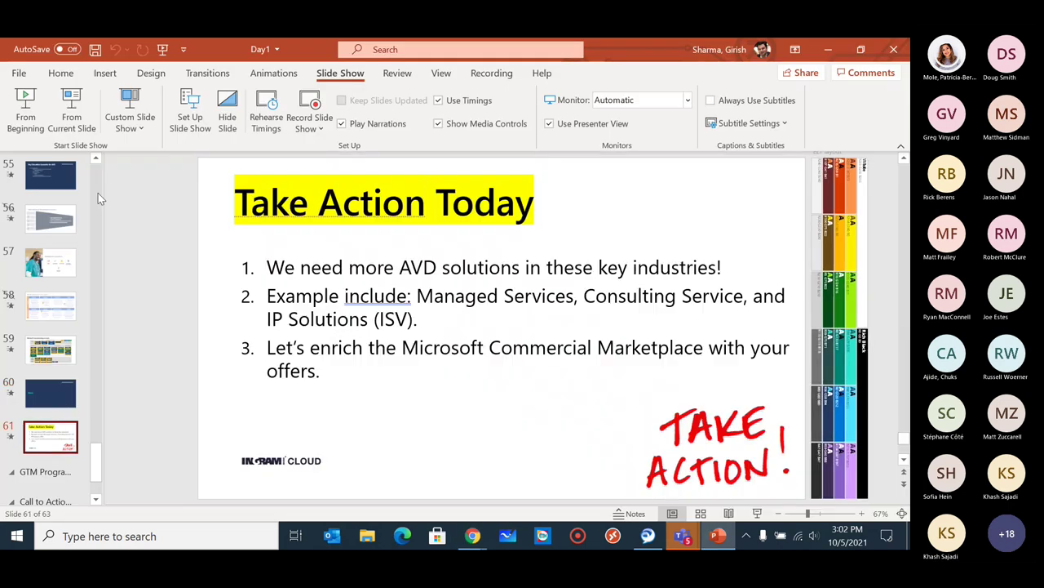
click(757, 513)
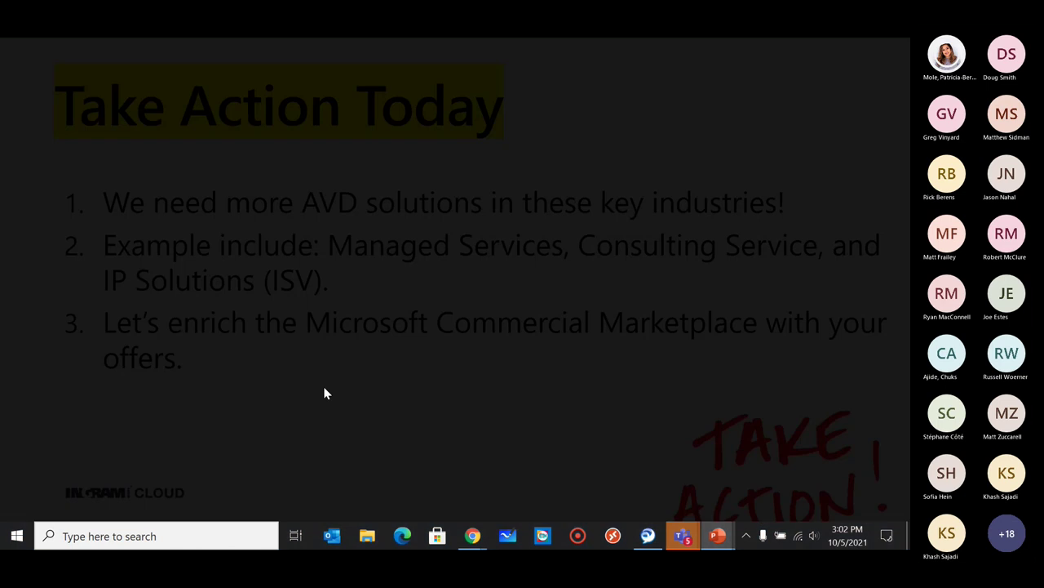